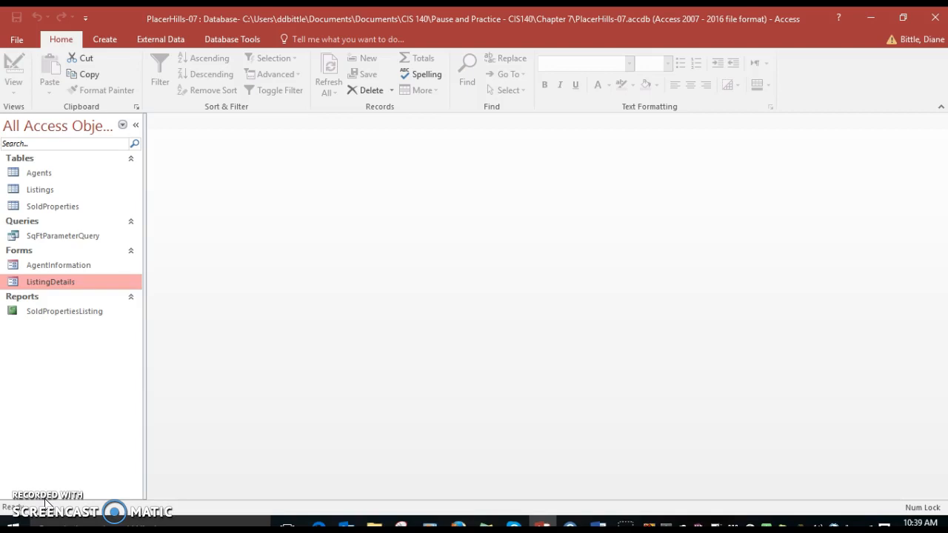
Create a new navigation form with the Horizontal Tabs layout.
click(103, 38)
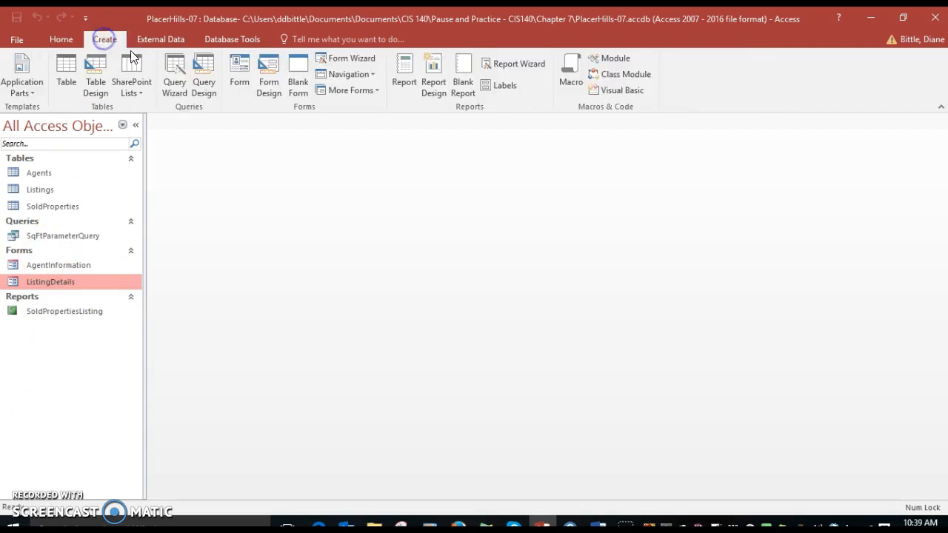
click(374, 75)
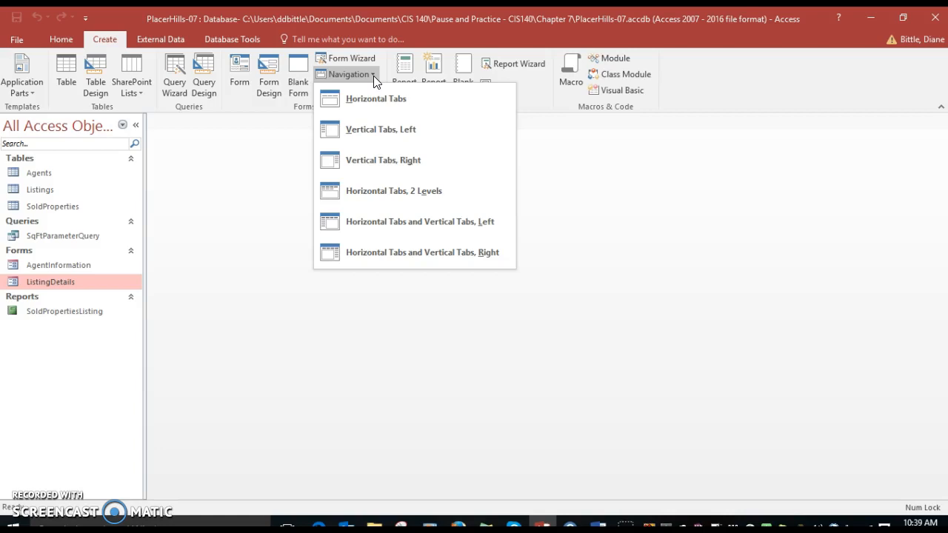
click(370, 104)
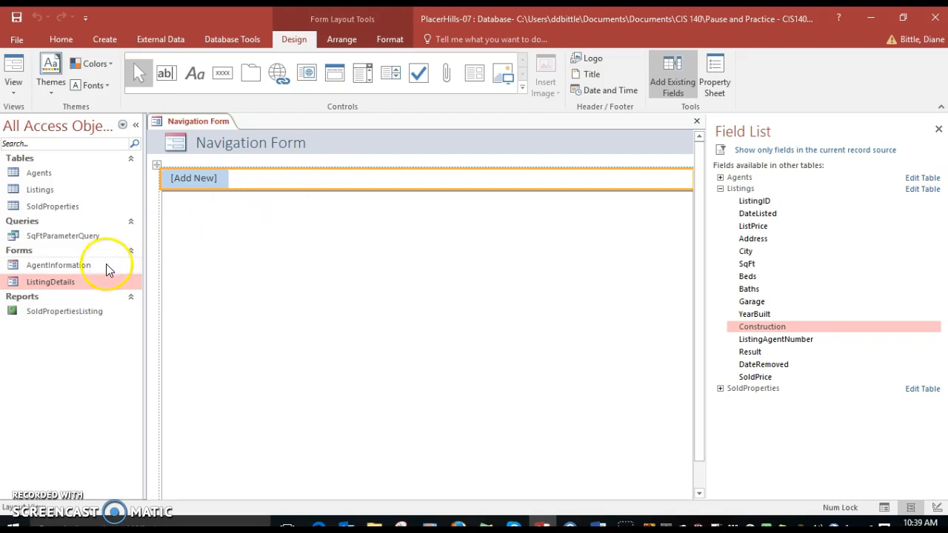
Add the AgentInformation and ListingDetails forms as the first and second tabs of the navigation form.
click(48, 266)
drag(45, 265, 188, 179)
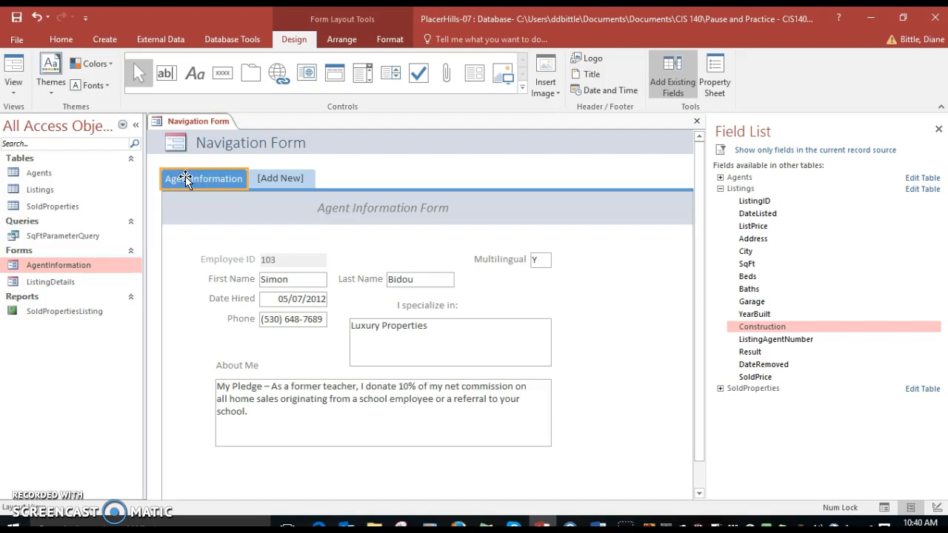
click(272, 179)
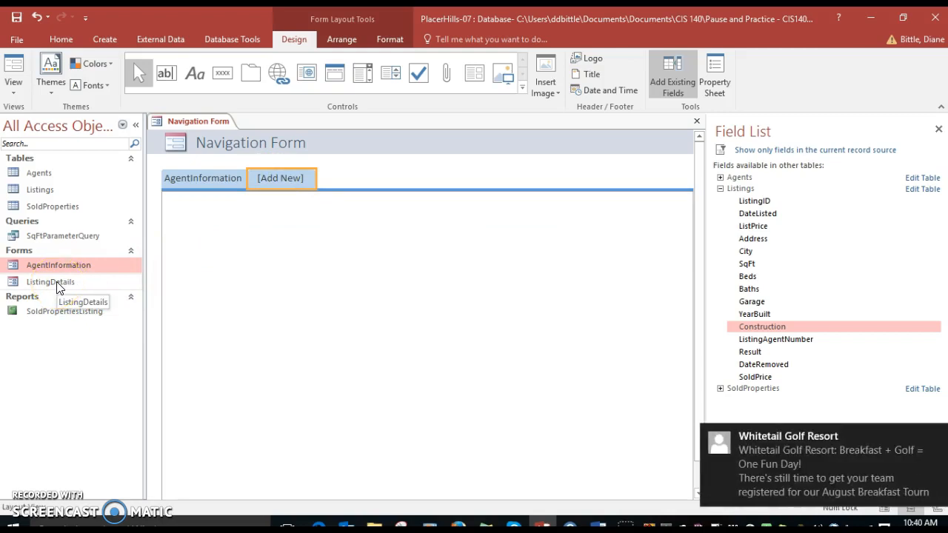
click(937, 438)
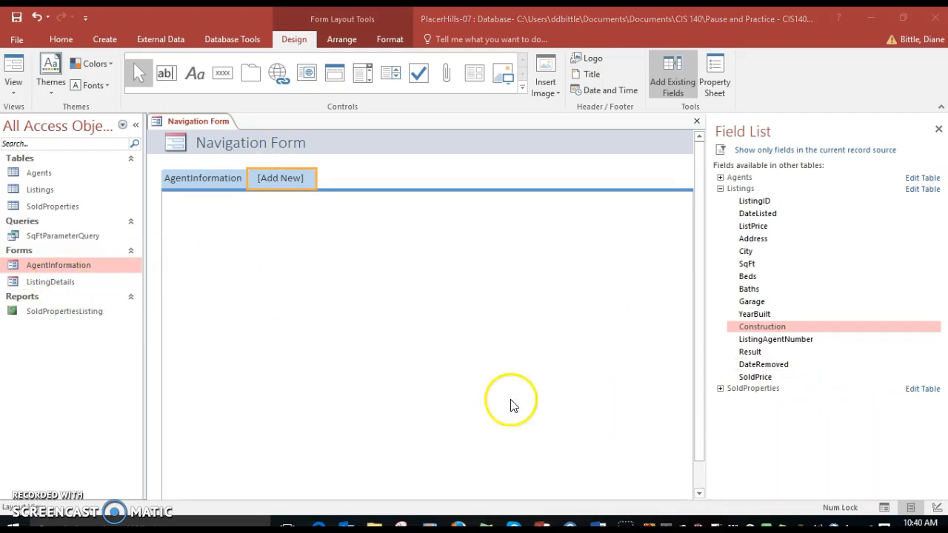
drag(45, 282, 271, 178)
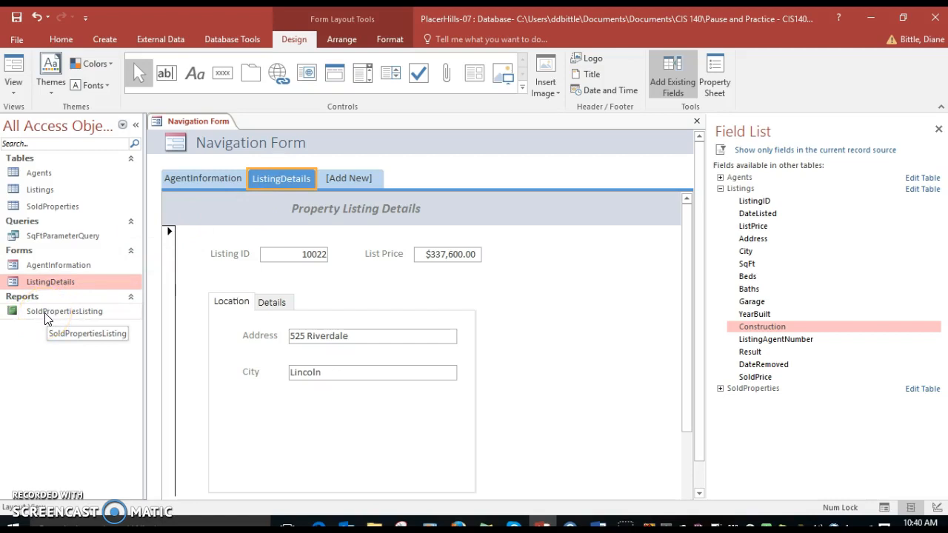
Add the SoldPropertiesListing report as the third tab and close the field list.
click(348, 178)
drag(67, 319, 355, 182)
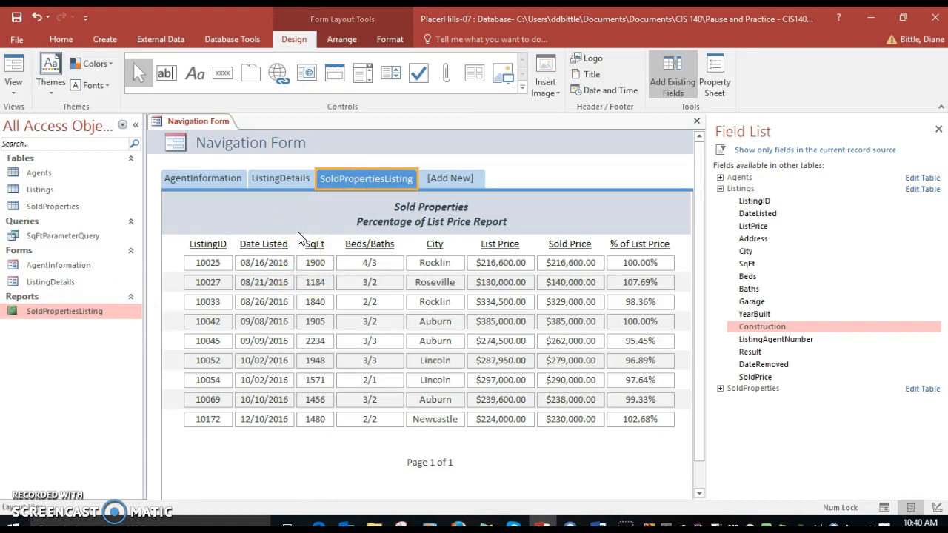
click(938, 130)
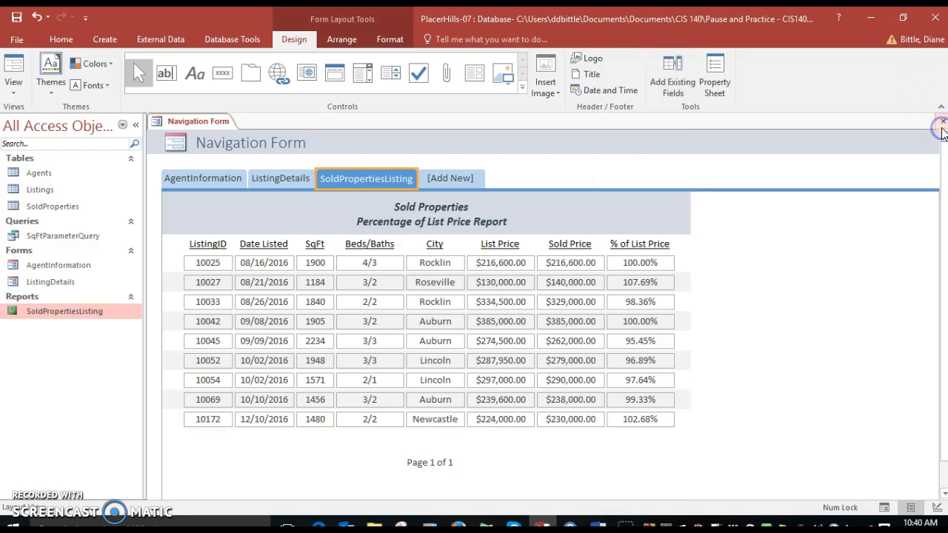
Switch the navigation form to Design View and show the properties of the AgentInformation tab.
click(9, 94)
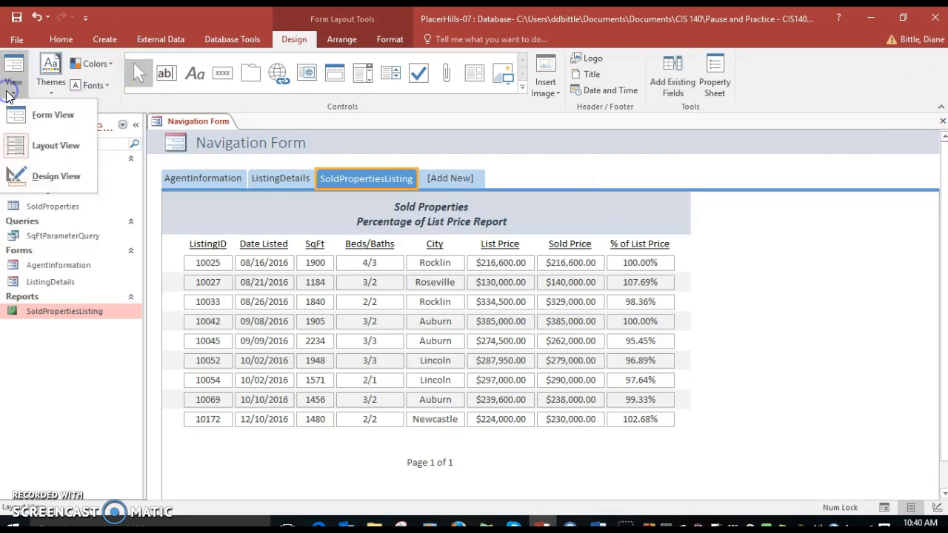
click(22, 179)
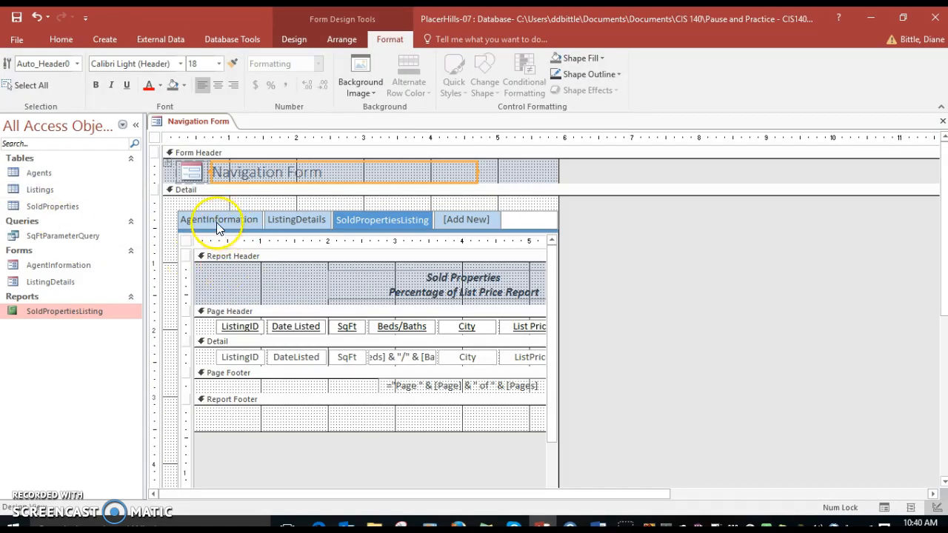
click(216, 221)
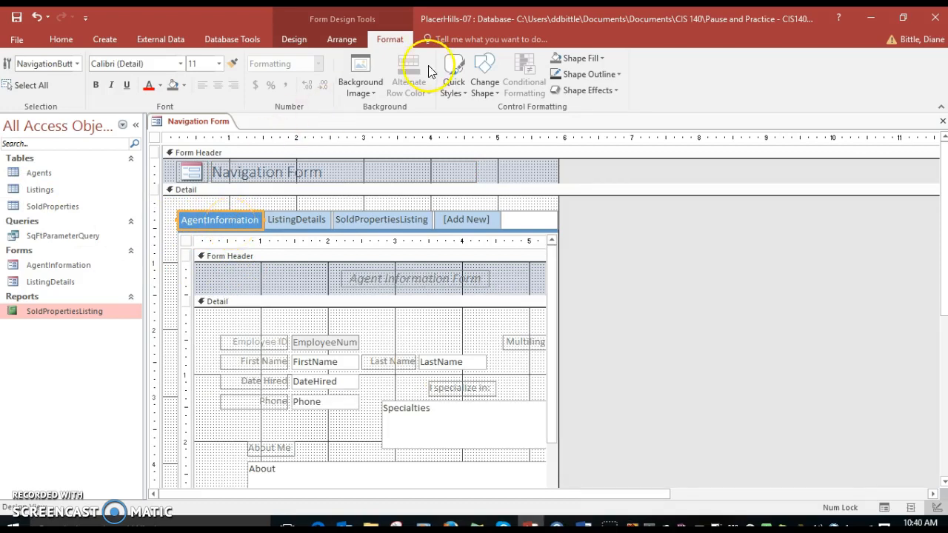
click(296, 39)
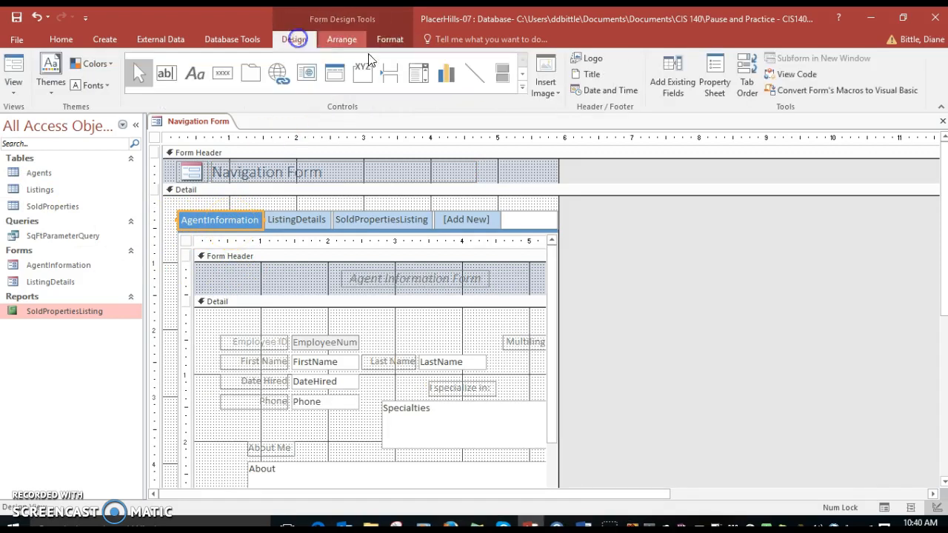
click(714, 85)
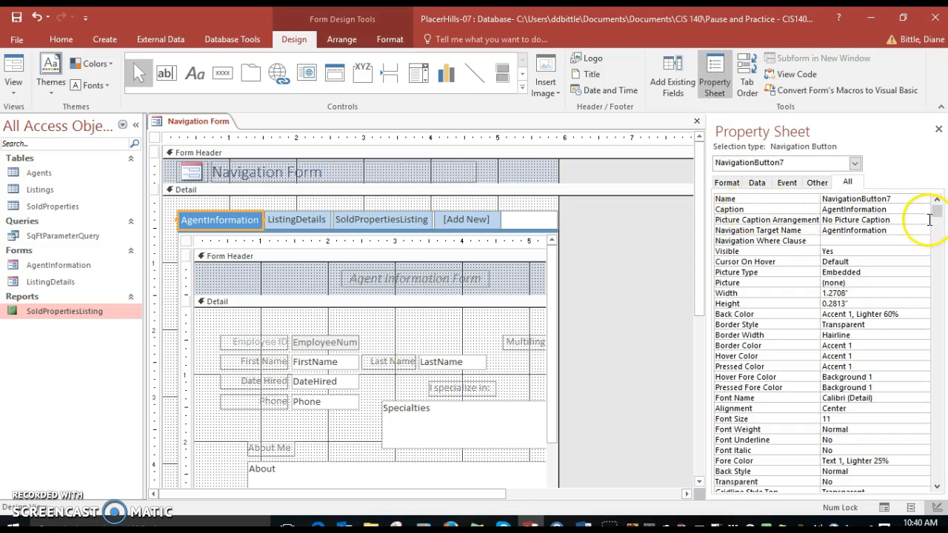
Change the AgentInformation tab's caption to "Agent Information Form".
click(843, 209)
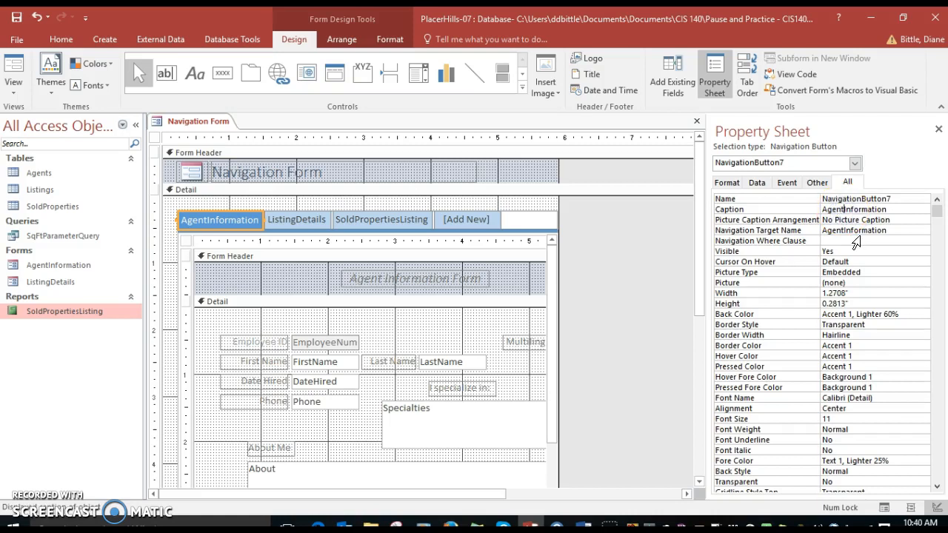
key(Right)
key(Right)
key(Right)
key(Right)
text(form)
key(BackSpace)
key(BackSpace)
key(BackSpace)
key(BackSpace)
text(Form)
key(Tab)
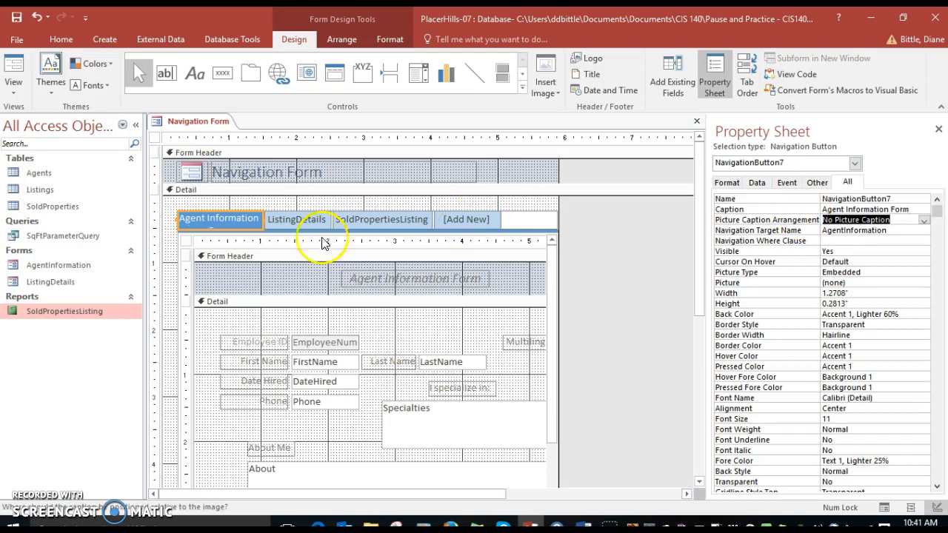
Set the Agent Information Form tab's width to 1.4" and height to 0.5".
click(241, 230)
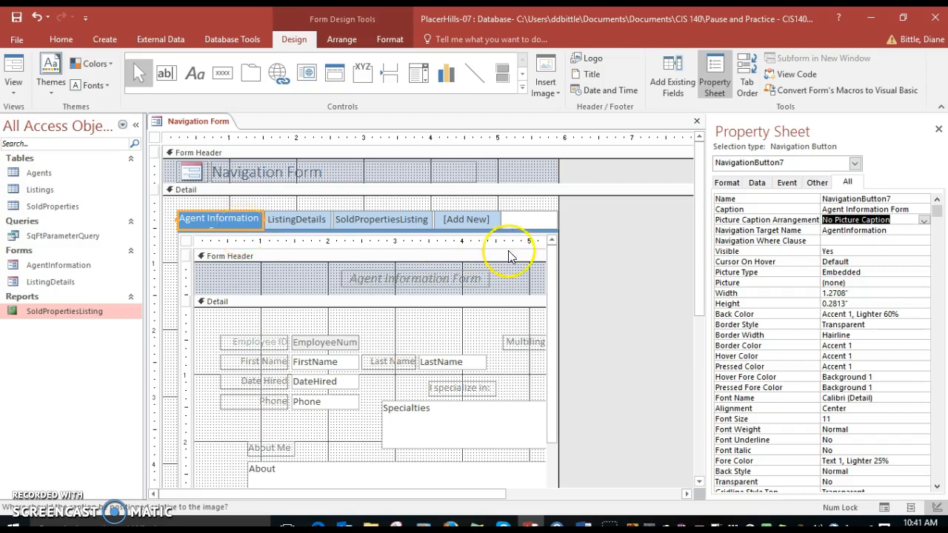
click(726, 183)
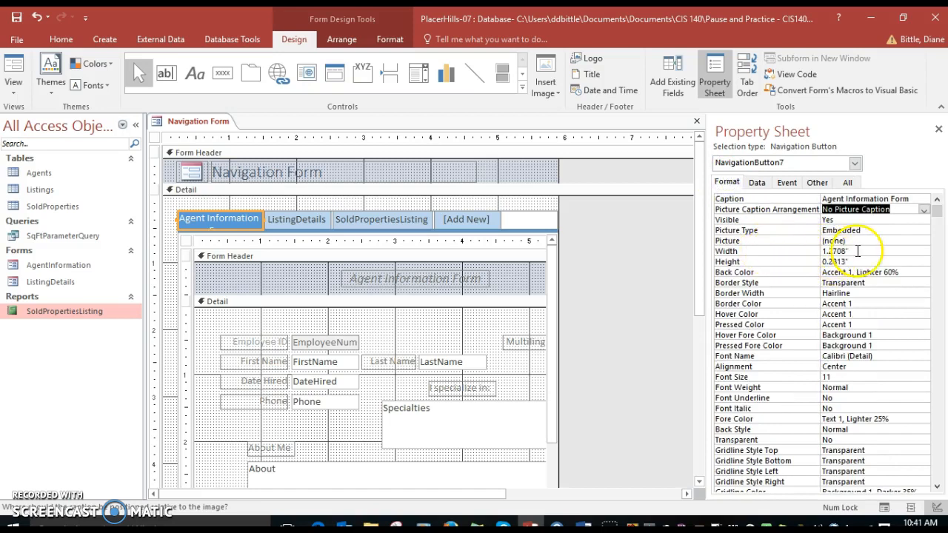
click(803, 252)
text(1.4)
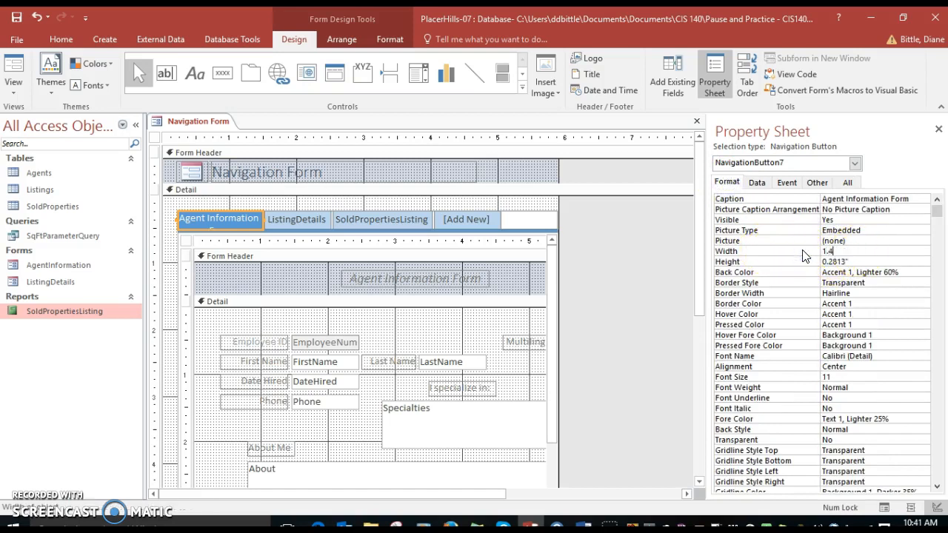
key(Return)
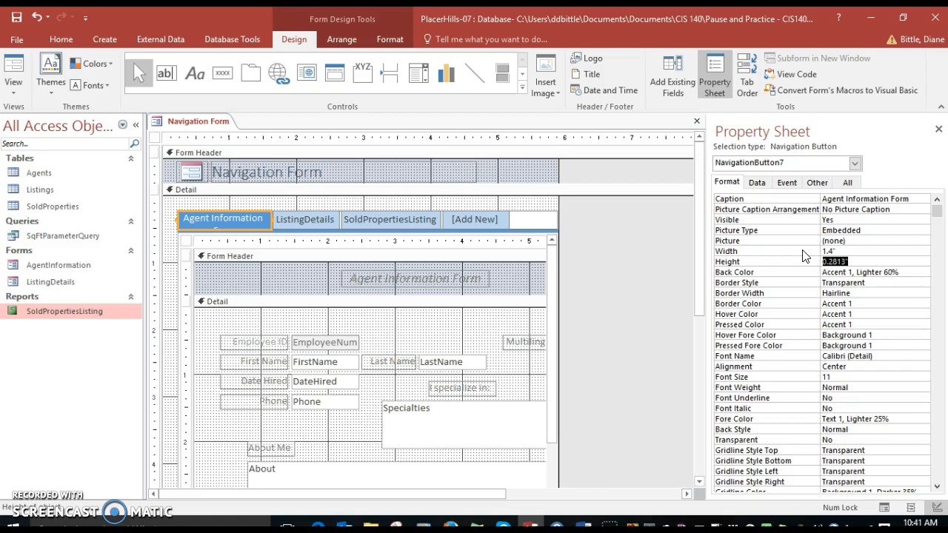
text(.5)
key(Return)
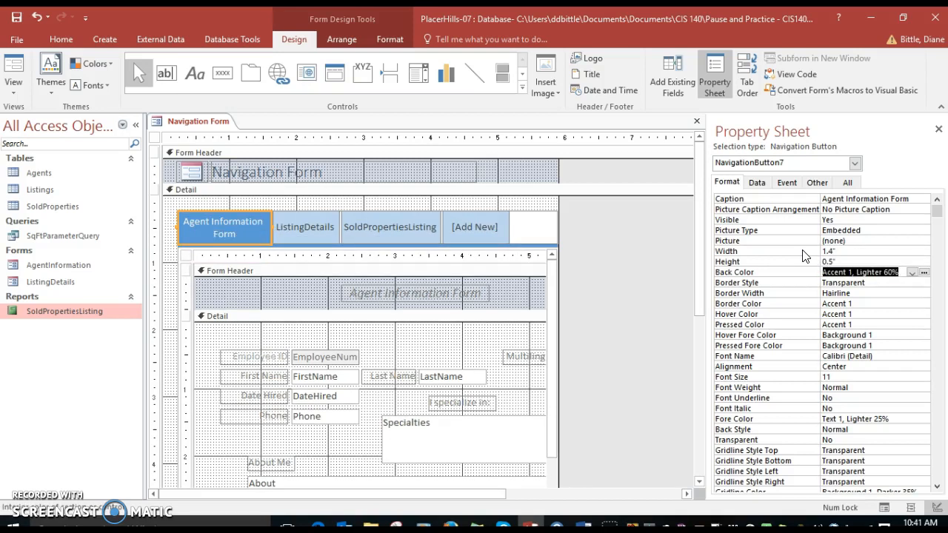
Change the ListingDetails tab's caption to "Listing Details Form" and set its width to 1.2".
click(303, 230)
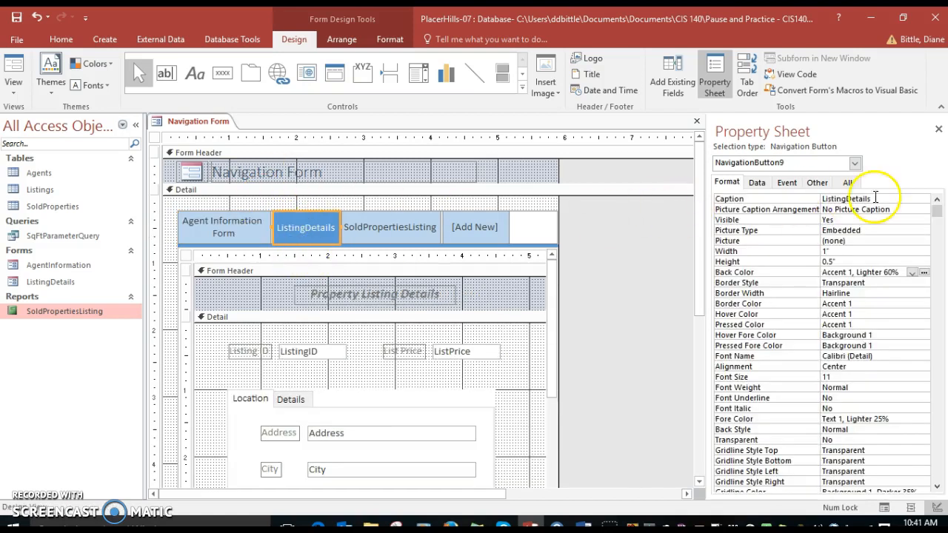
click(846, 198)
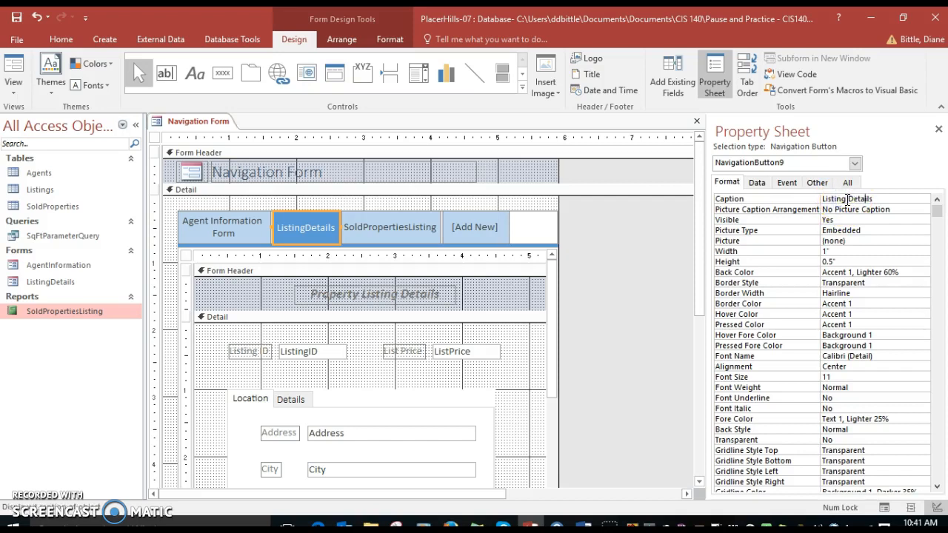
text(Form)
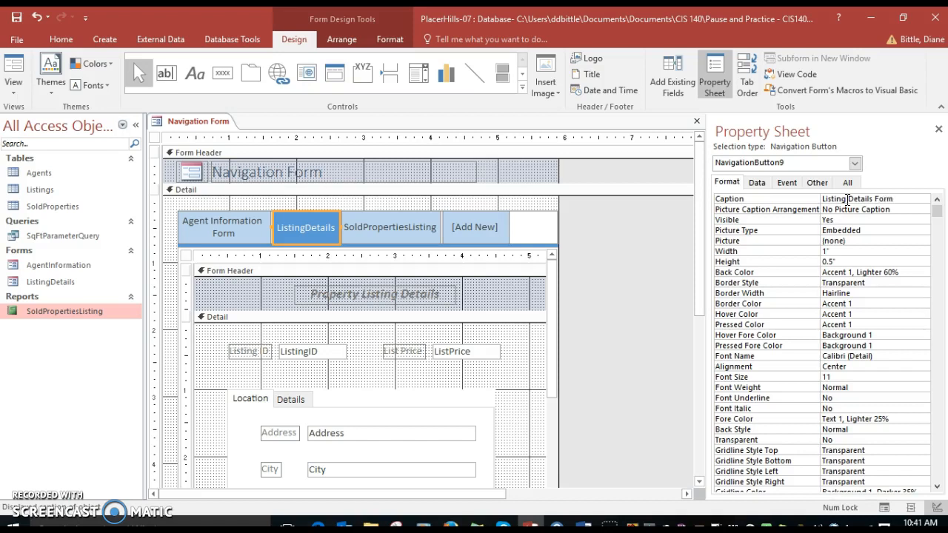
click(834, 251)
text(1.2)
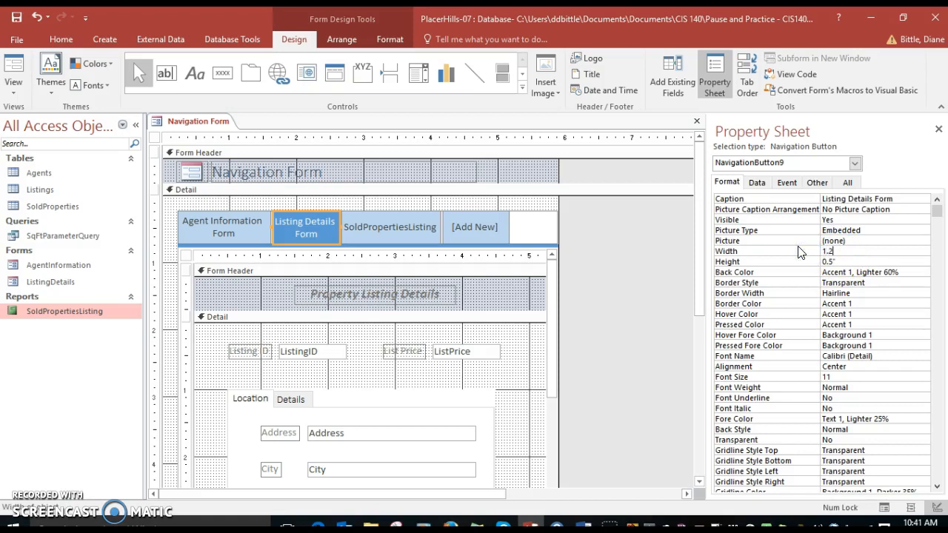
key(Tab)
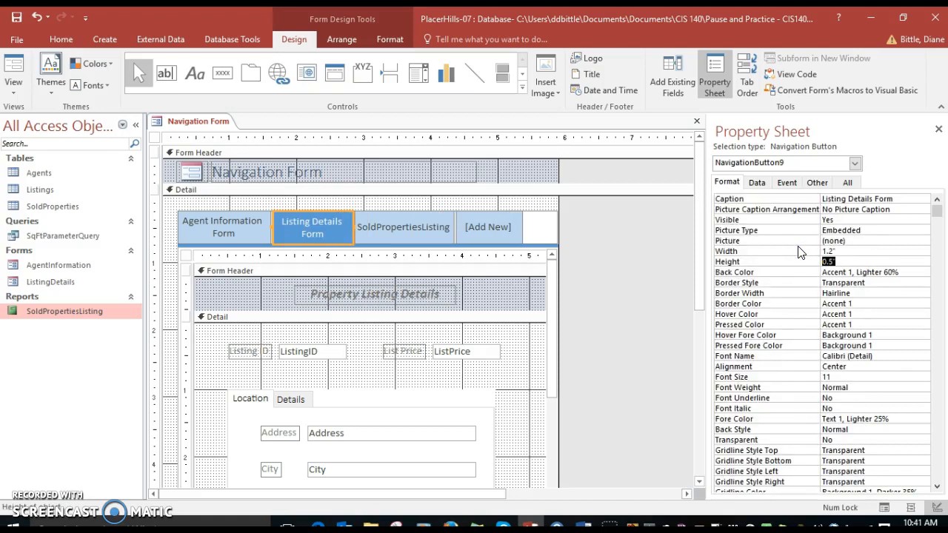
Change the SoldPropertiesListing tab's caption to "Sold Properties Listing Report".
click(433, 235)
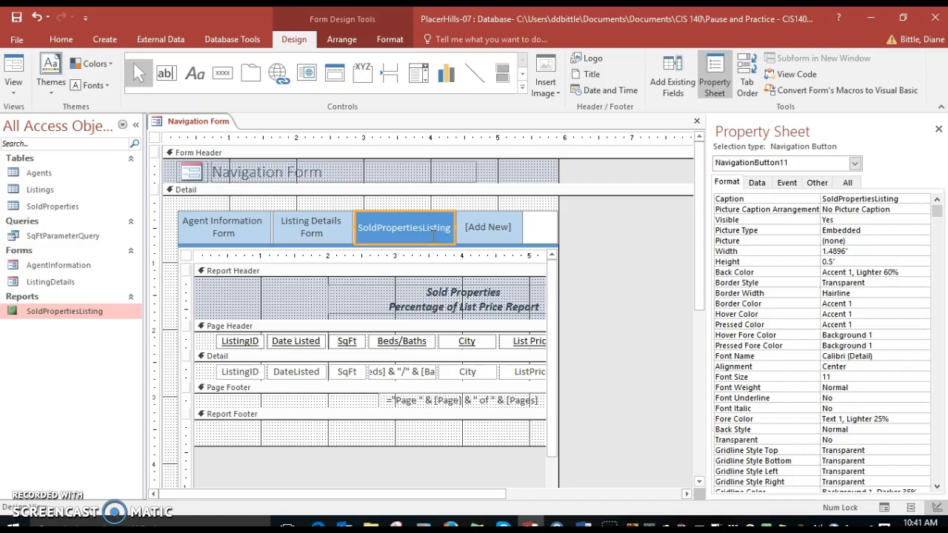
click(836, 198)
key(Right)
key(Right)
key(Right)
key(Right)
key(Right)
key(Right)
key(Right)
key(Right)
key(Right)
key(Right)
text(Listing)
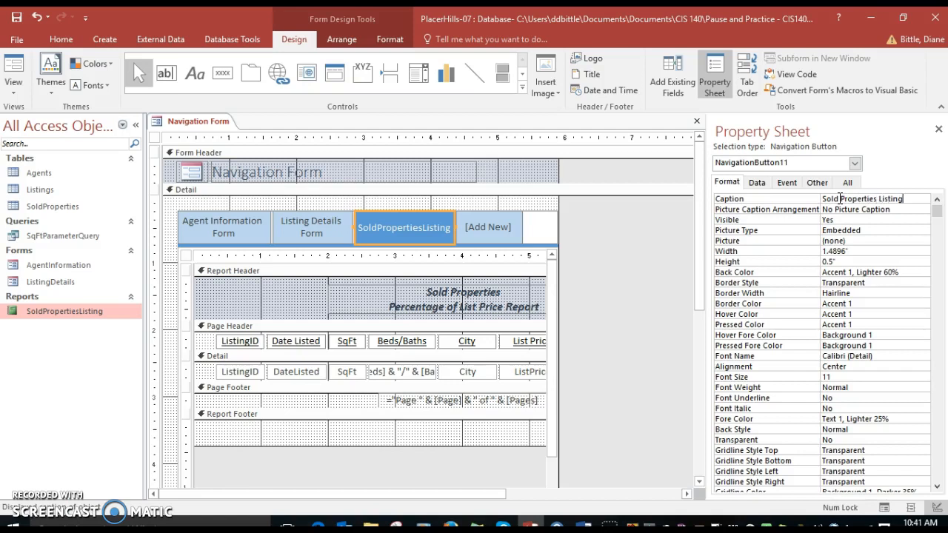
text( Report)
Set the Sold Properties Listing Report tab's width to 1.6".
click(843, 255)
text(1.6)
key(Return)
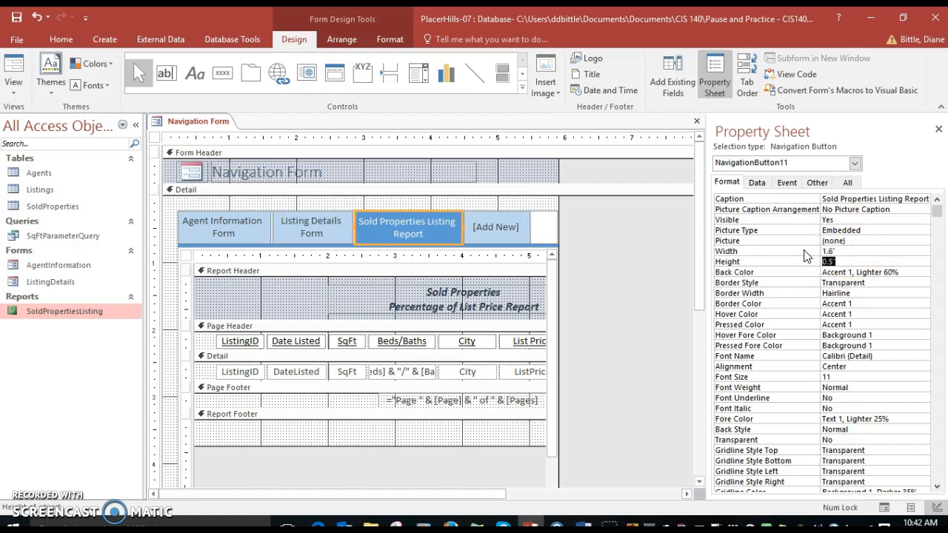
Replace the title in the form header with the owner's full name followed by "Database".
click(286, 178)
drag(326, 172, 213, 167)
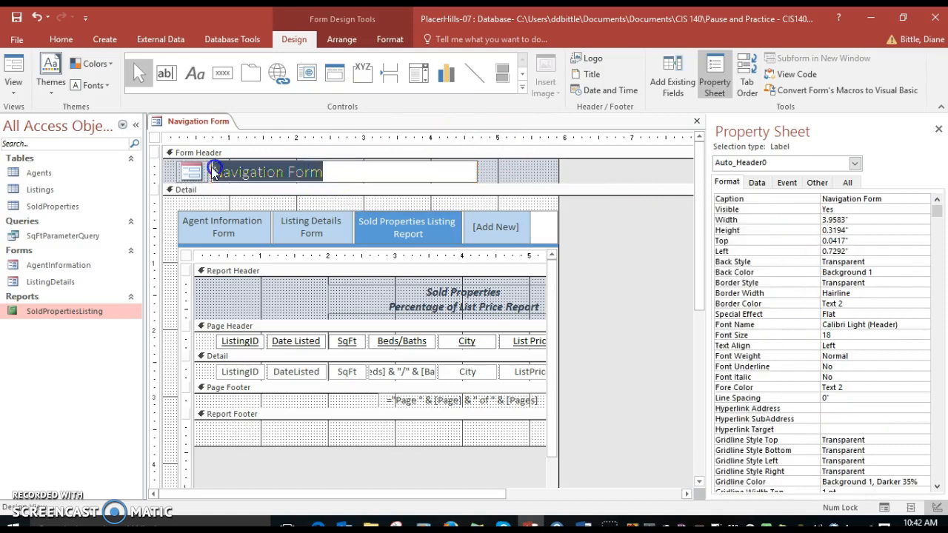
text(Diane Bittle Database)
key(Return)
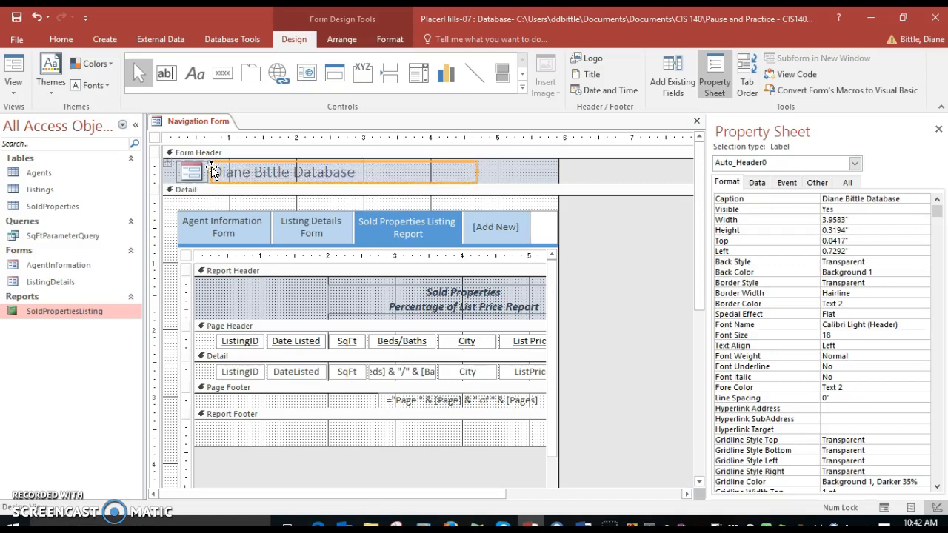
click(502, 173)
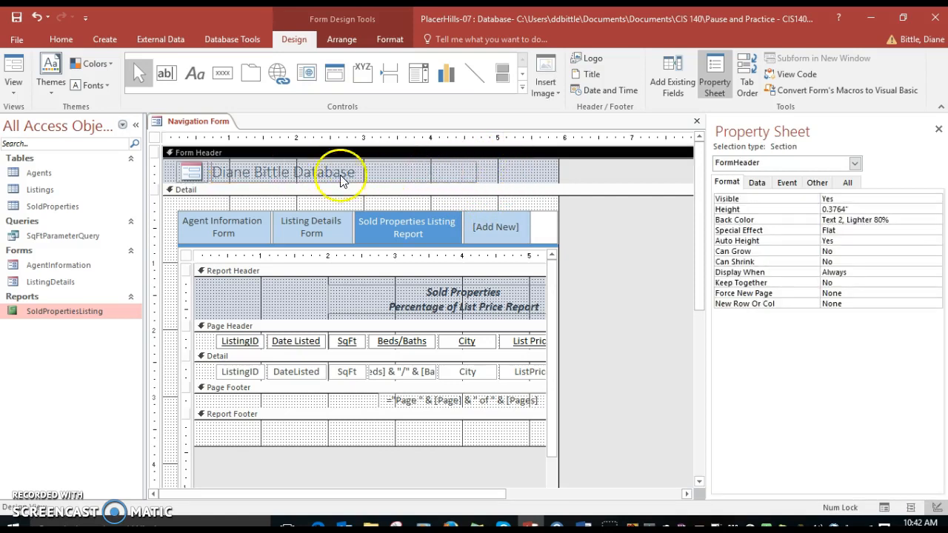
click(296, 171)
click(296, 170)
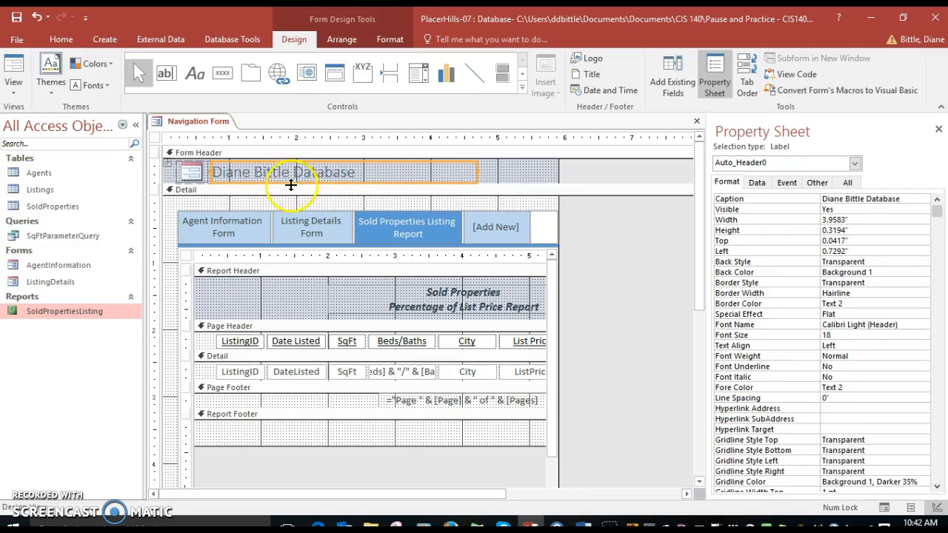
Apply the solid orange (Accent 2) quick style from the third row to the Agent Information Form tab.
click(224, 231)
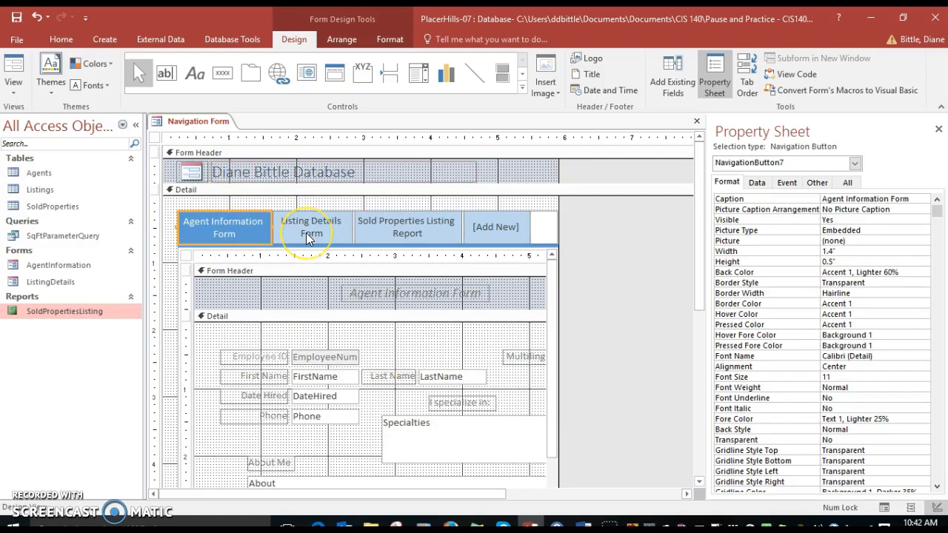
click(264, 229)
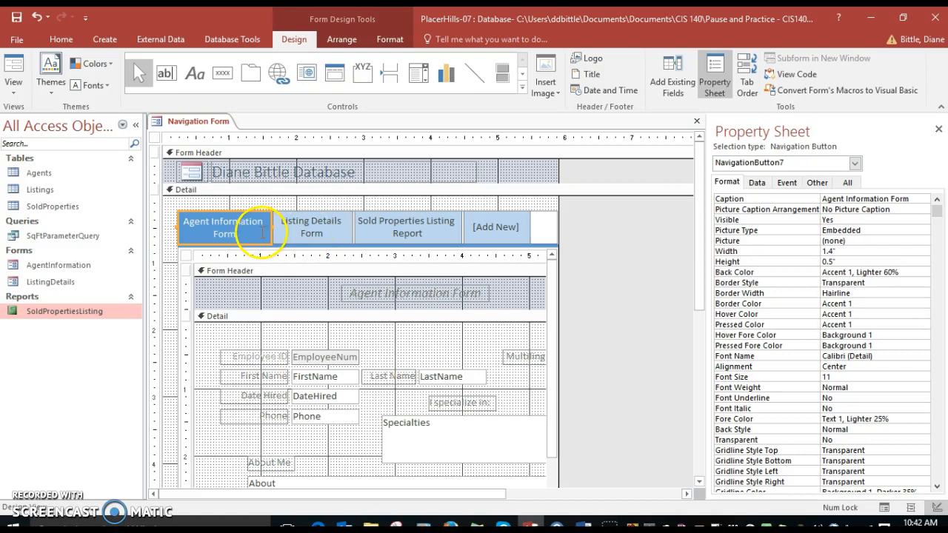
click(258, 231)
click(231, 231)
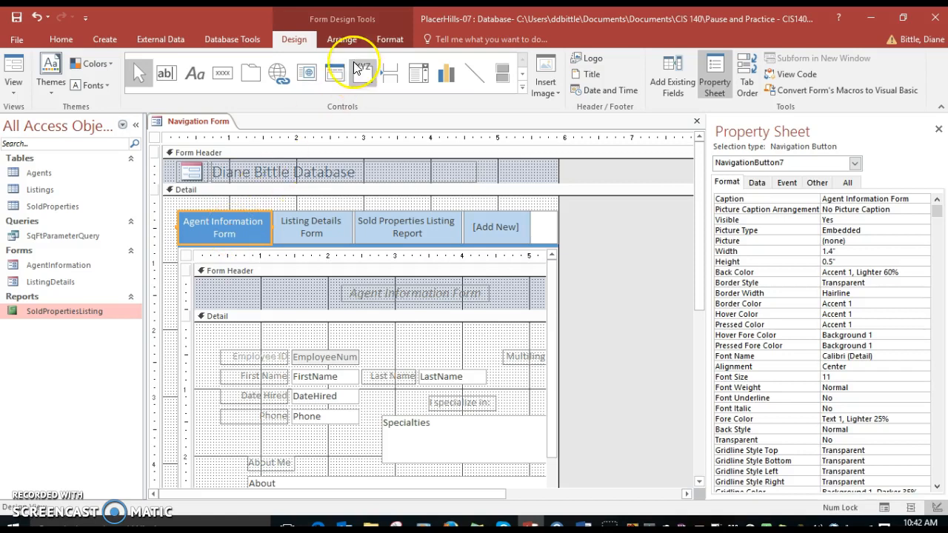
click(234, 246)
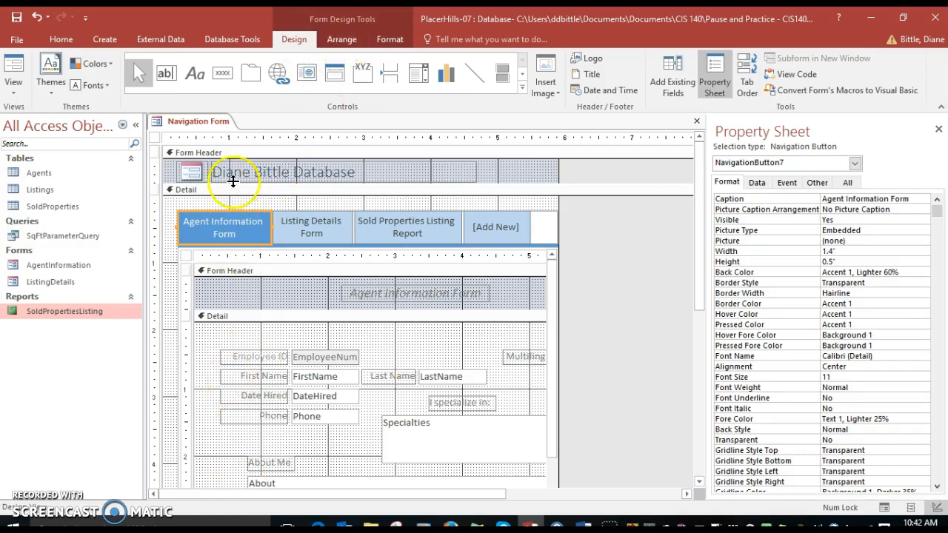
click(392, 40)
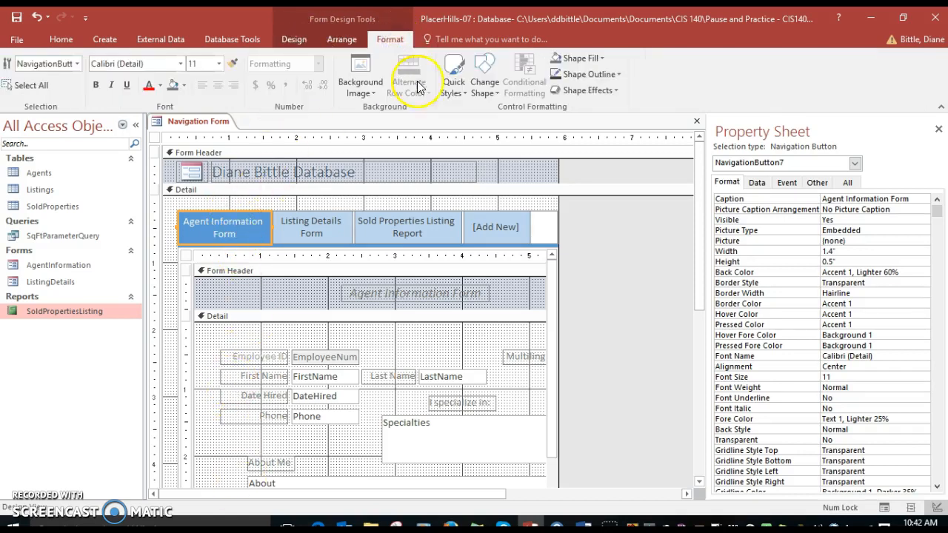
click(451, 83)
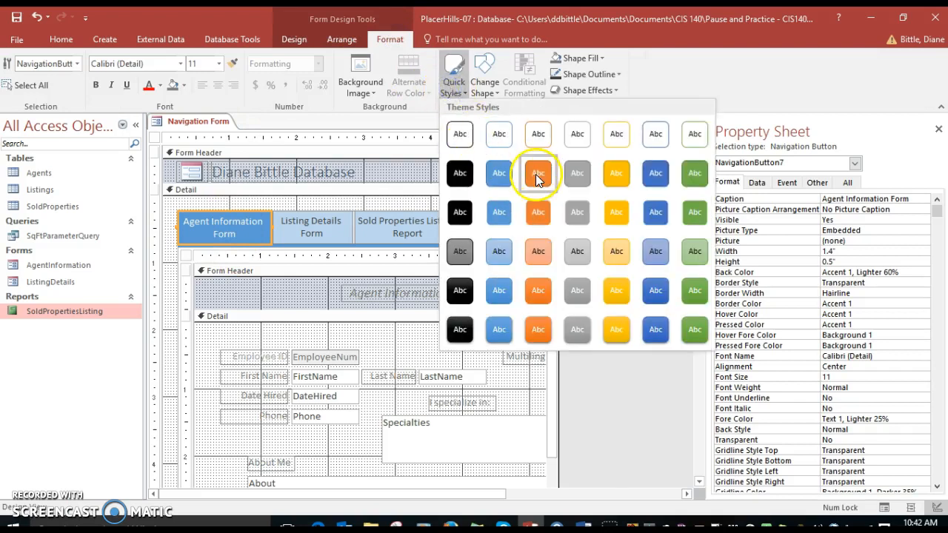
click(537, 214)
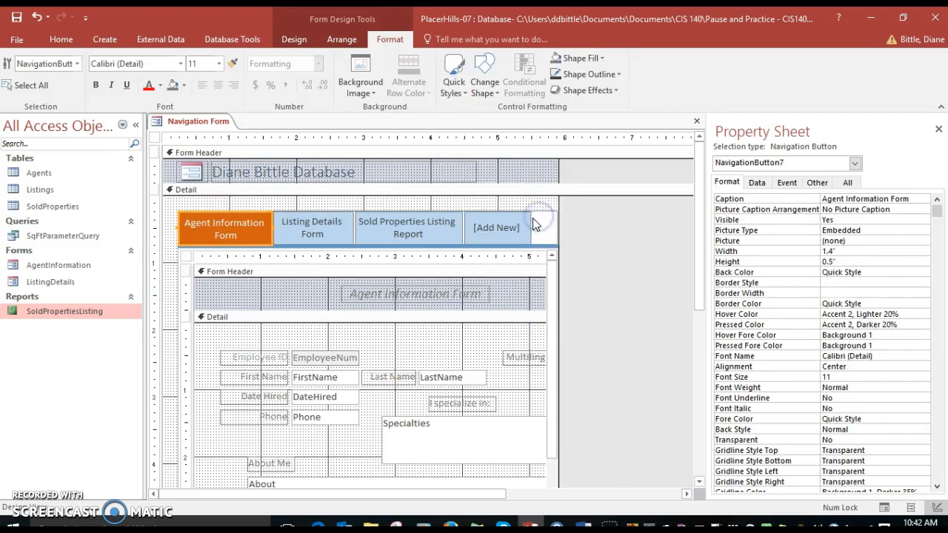
Apply the solid gold (Accent 4) quick style from the second row to the Listing Details Form tab.
click(313, 236)
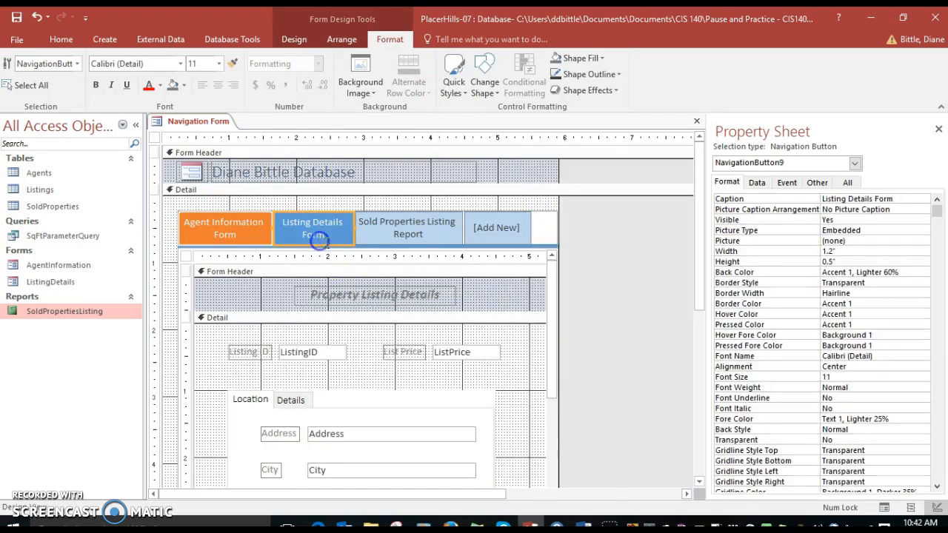
click(463, 93)
click(612, 182)
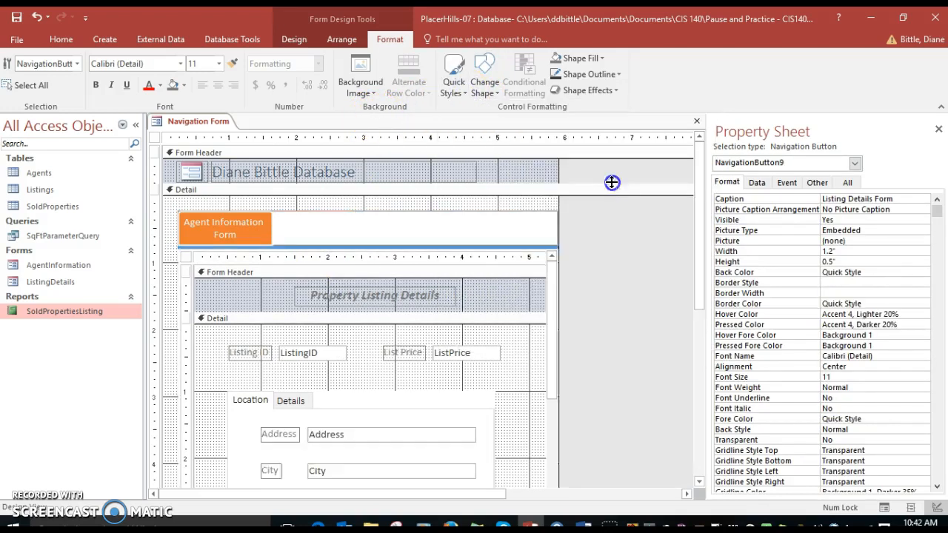
Apply the solid dark blue (Accent 5) quick style from the second row to the Sold Properties Listing Report tab.
click(457, 236)
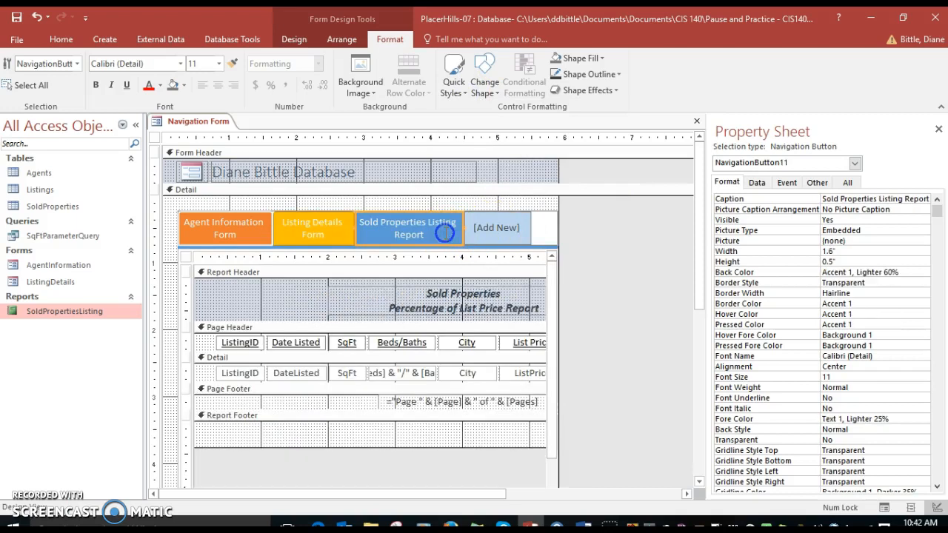
click(460, 90)
click(653, 174)
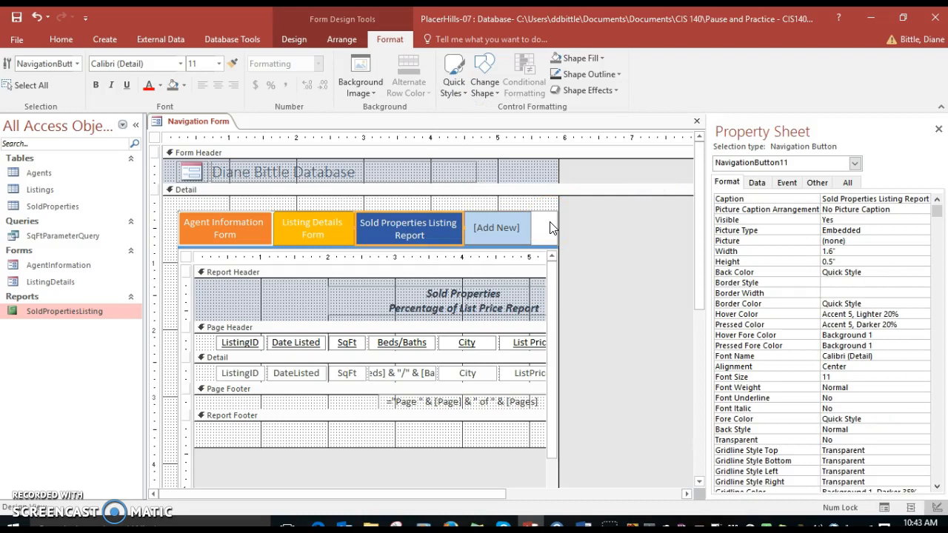
Save the navigation form under the owner's first name followed by "Nav Form".
click(16, 17)
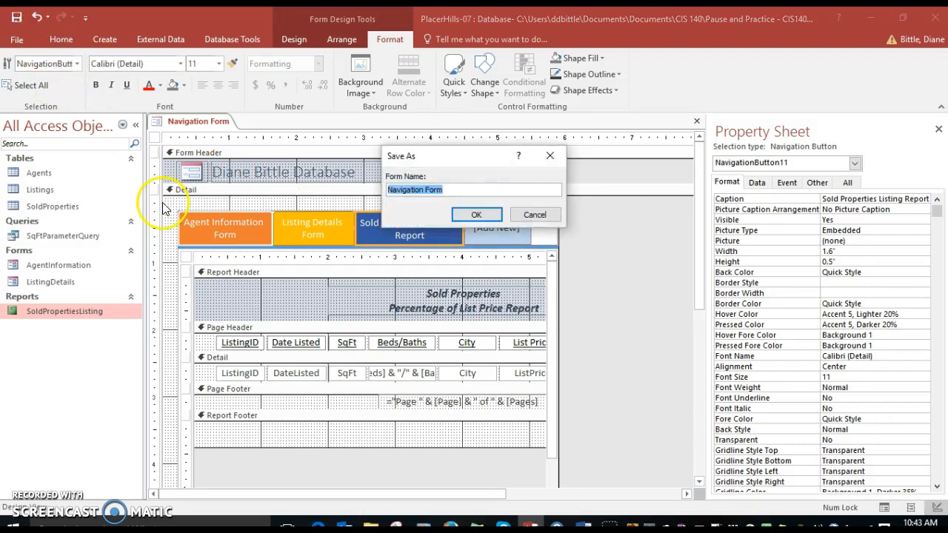
text(Diane)
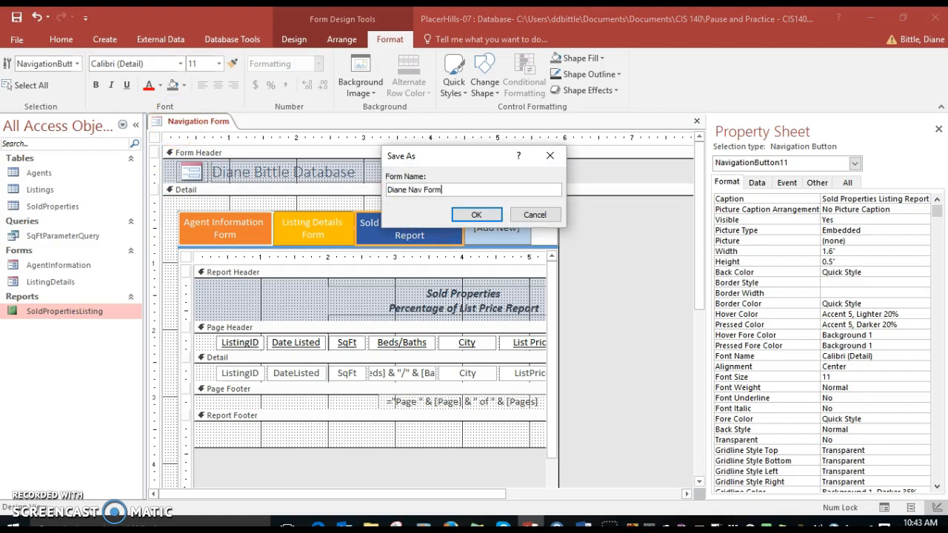
key(Return)
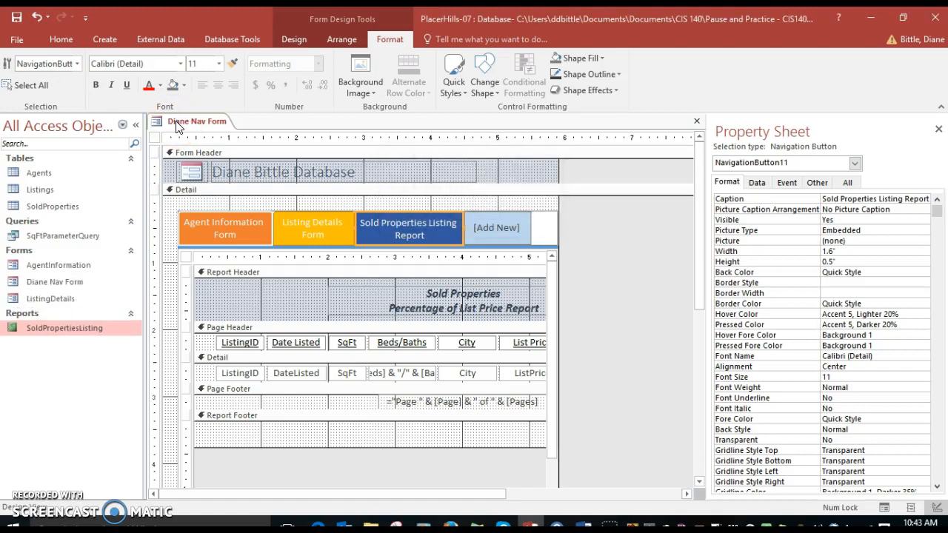
Switch the navigation form to Form View and check the content of the agent, listing details and sold properties tabs.
click(294, 40)
click(14, 78)
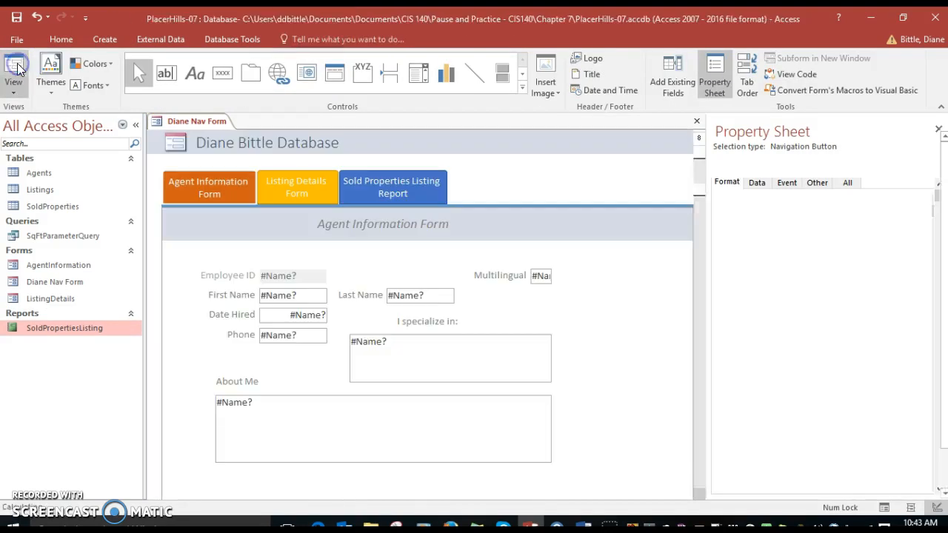
click(201, 185)
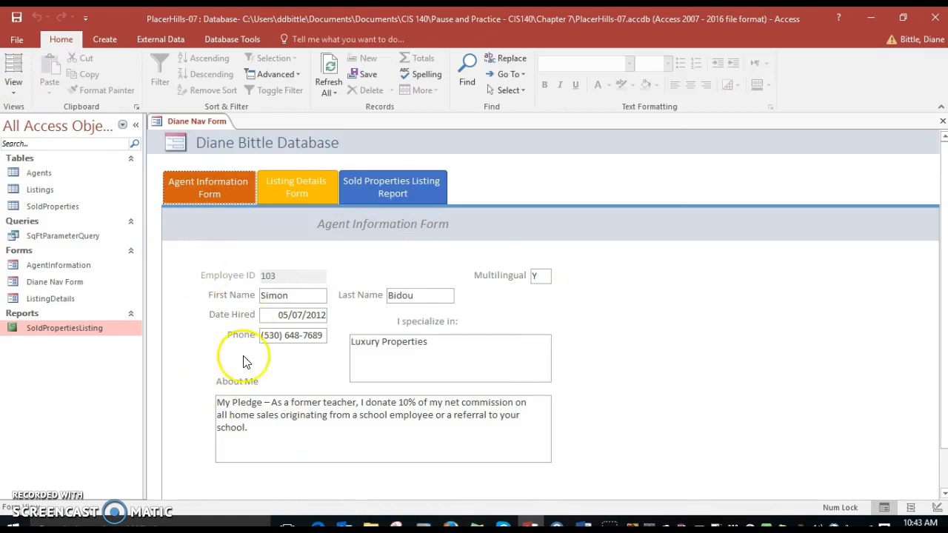
click(286, 189)
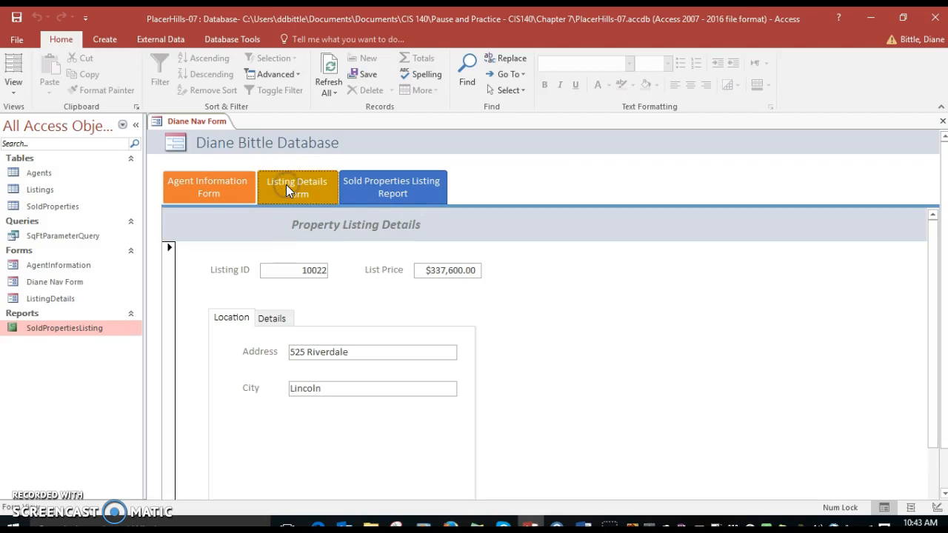
click(273, 180)
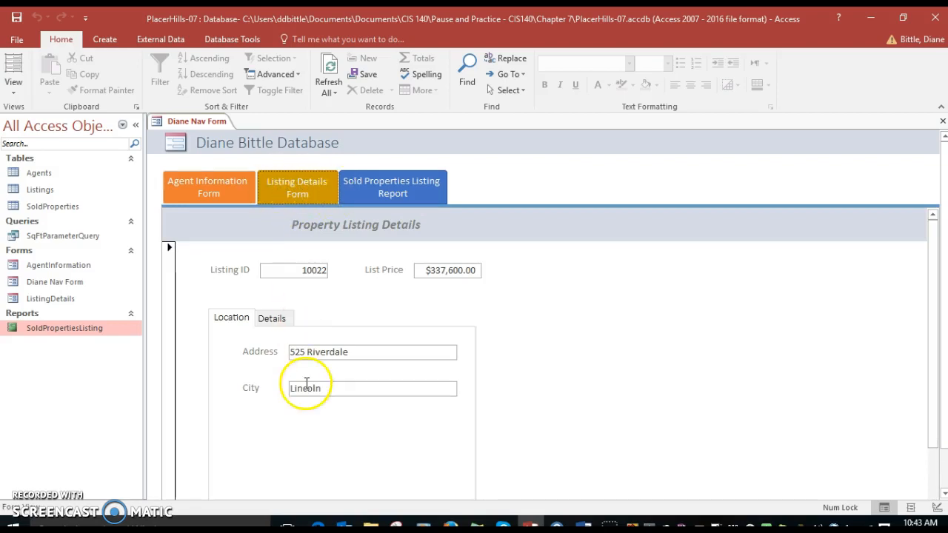
click(932, 353)
drag(933, 351, 942, 308)
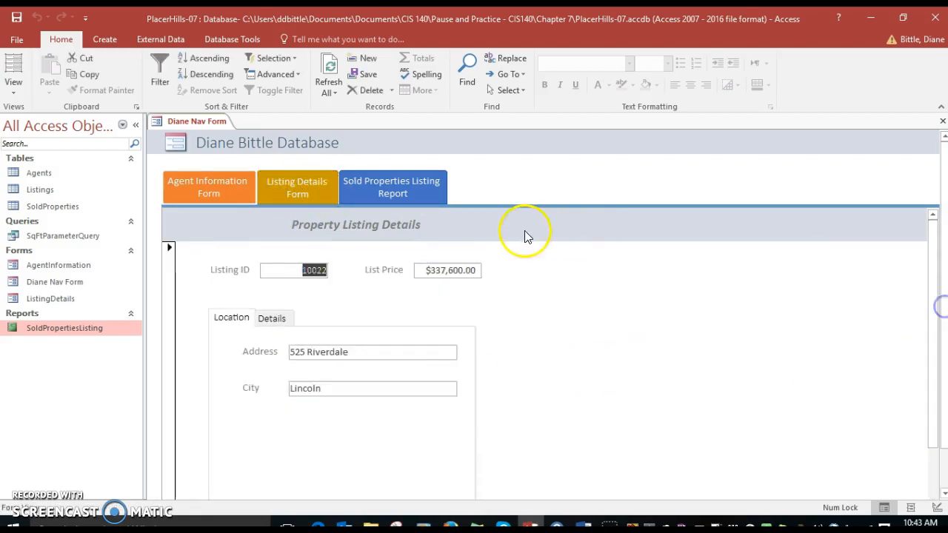
click(380, 188)
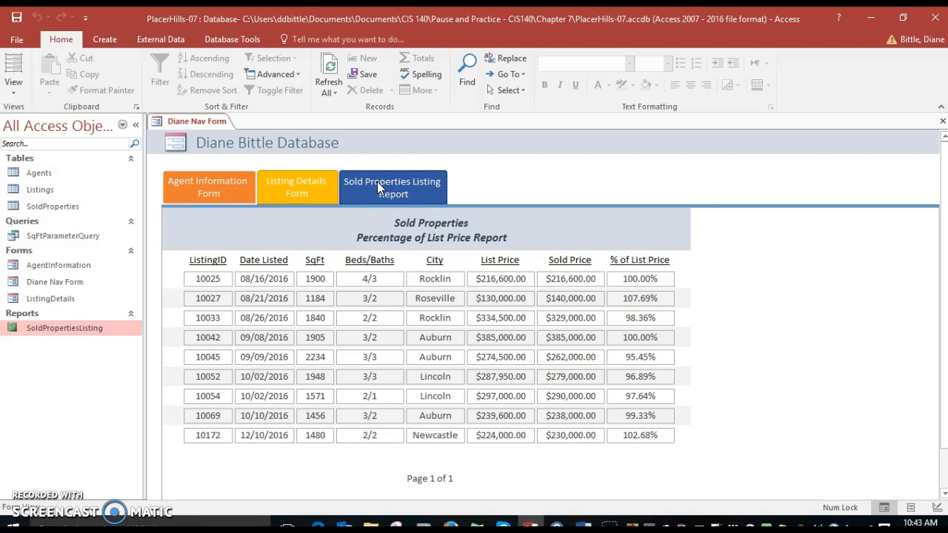
Collapse the Navigation Pane and show the Agent Information Form tab.
click(139, 127)
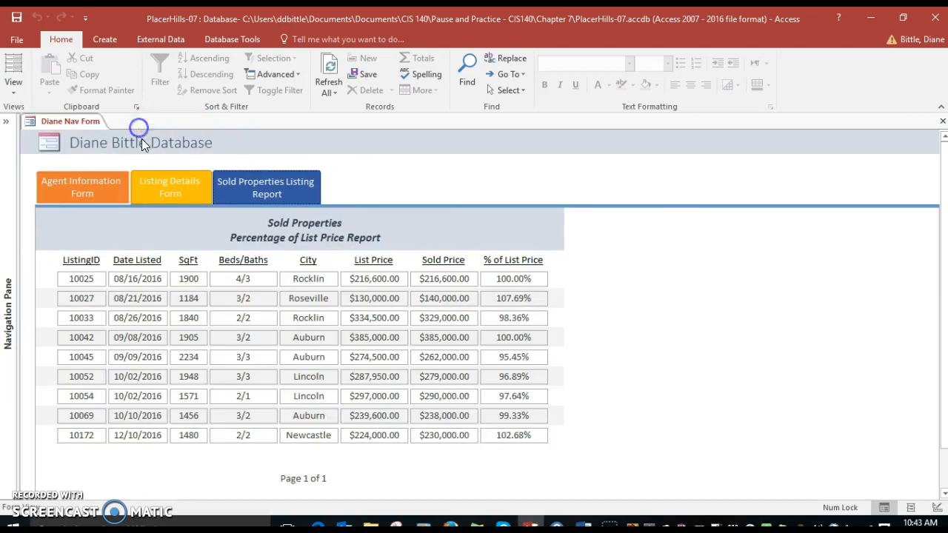
click(85, 197)
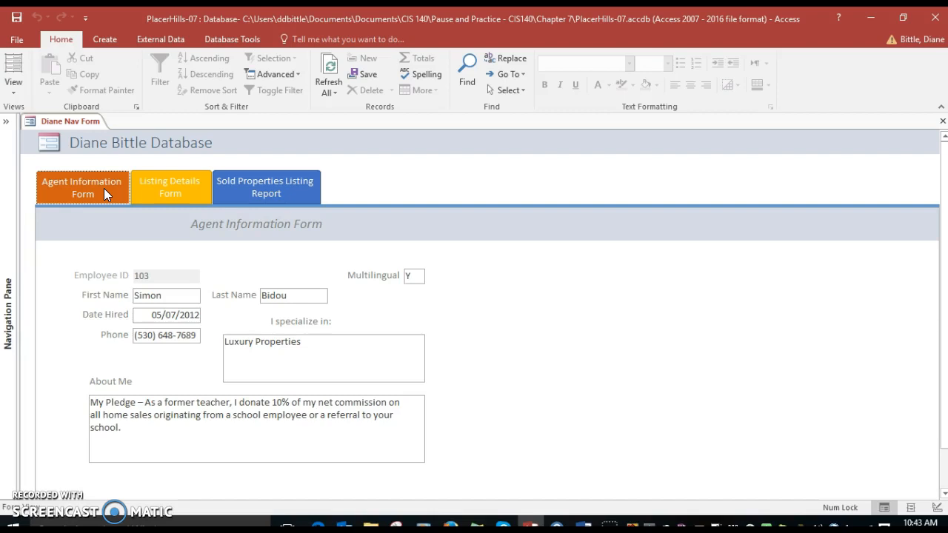
Set the current database's Display Form option to the newly saved Nav Form and accept the change.
click(17, 41)
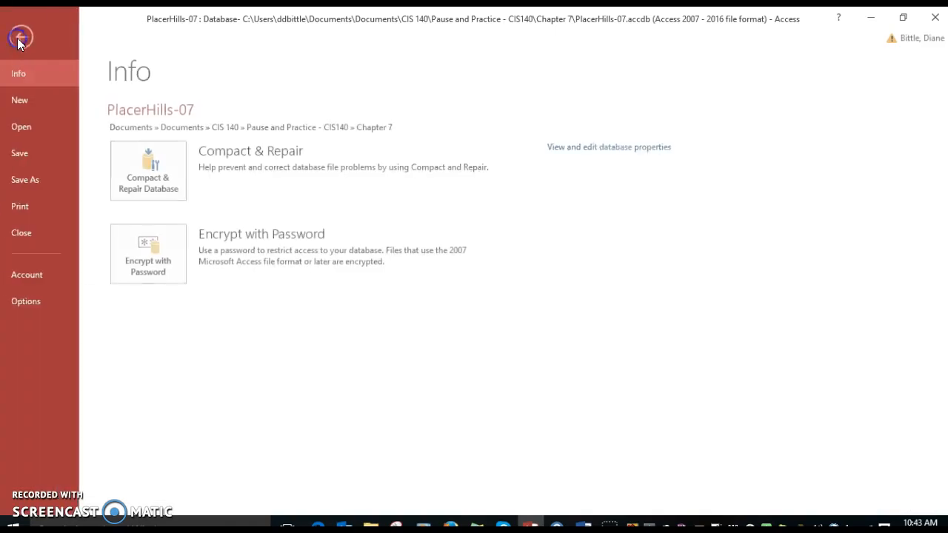
click(39, 302)
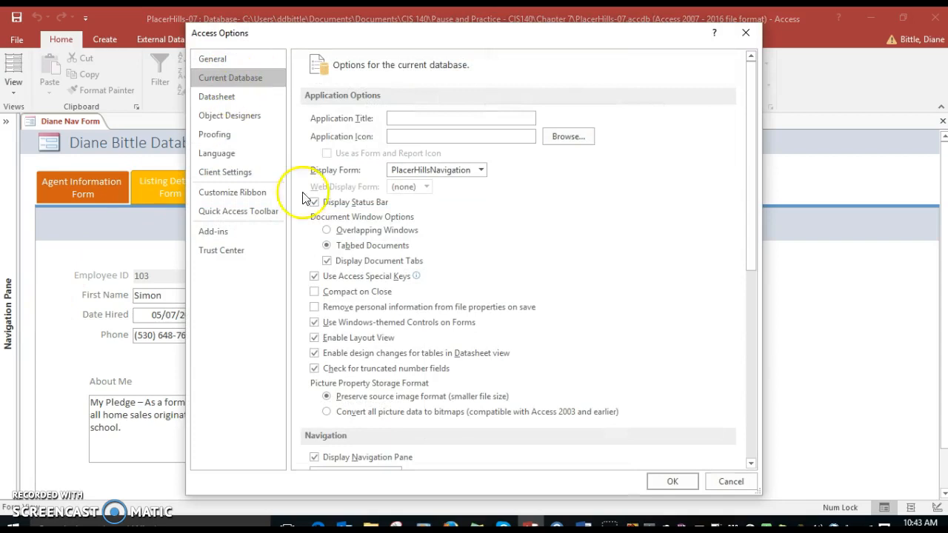
click(483, 170)
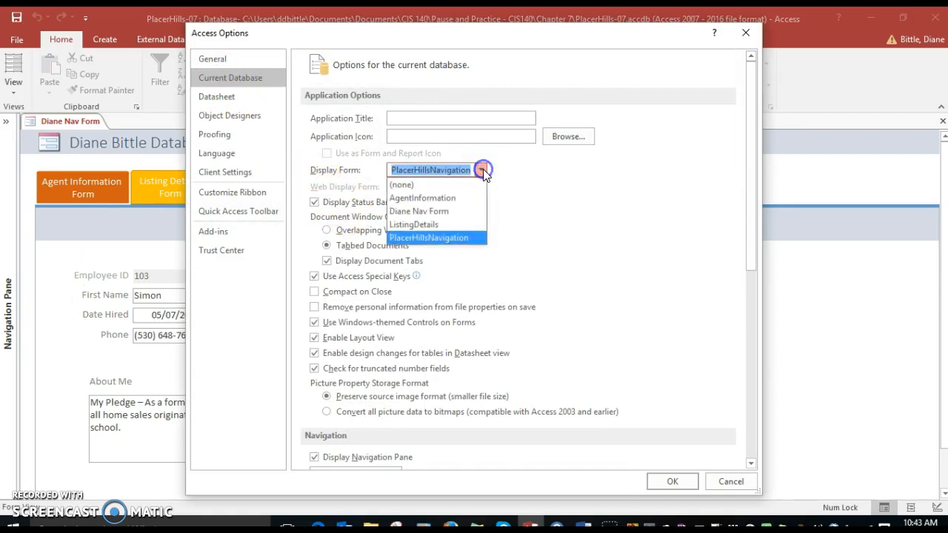
click(130, 135)
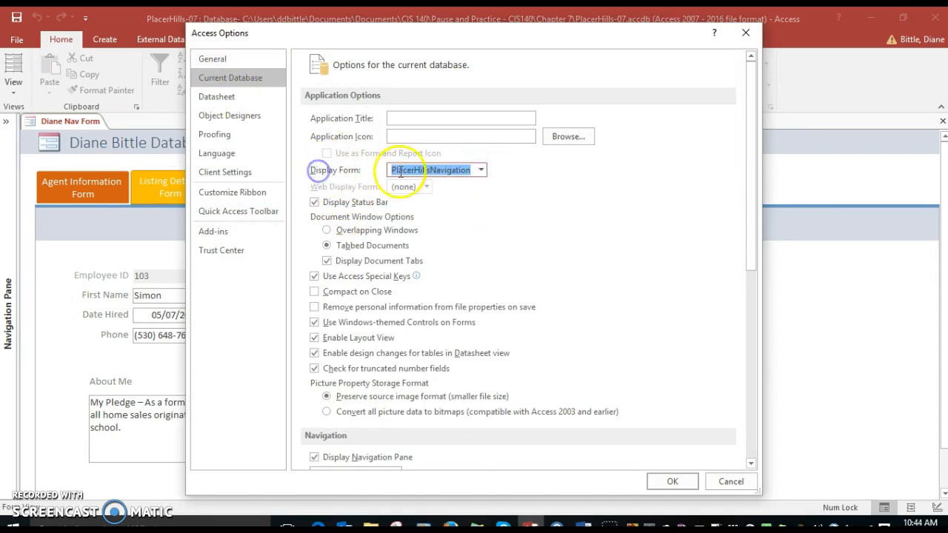
click(481, 170)
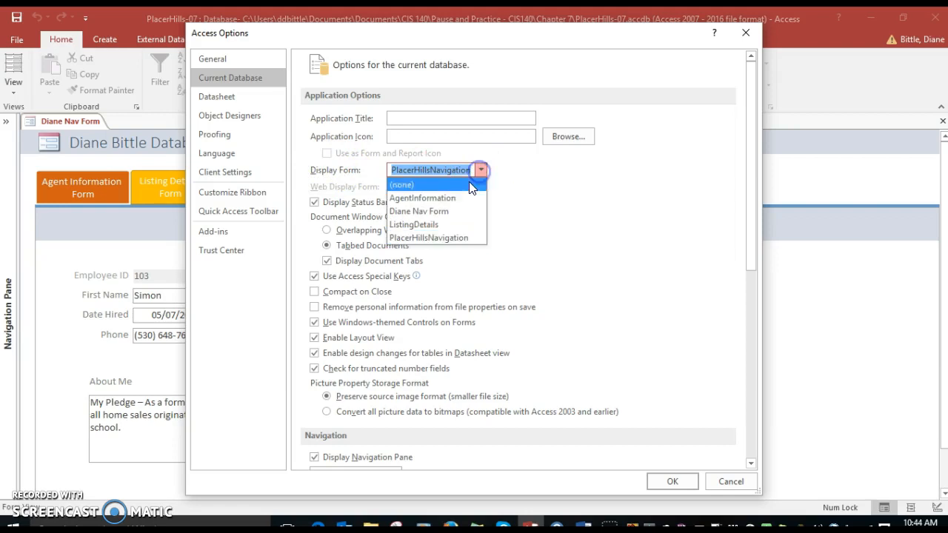
click(437, 211)
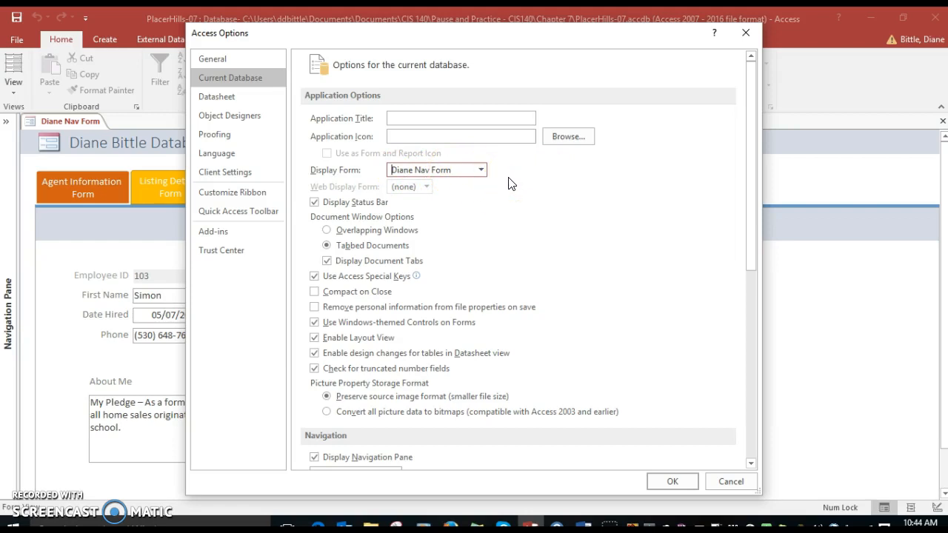
click(668, 482)
click(478, 303)
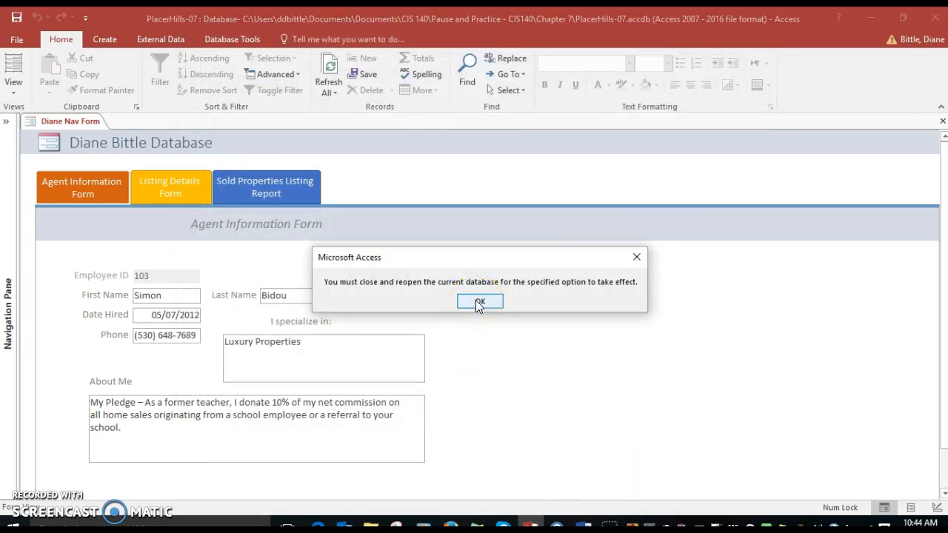
click(479, 303)
Close the PlacerHills-07 database and reopen it to test the startup form.
click(19, 41)
click(27, 234)
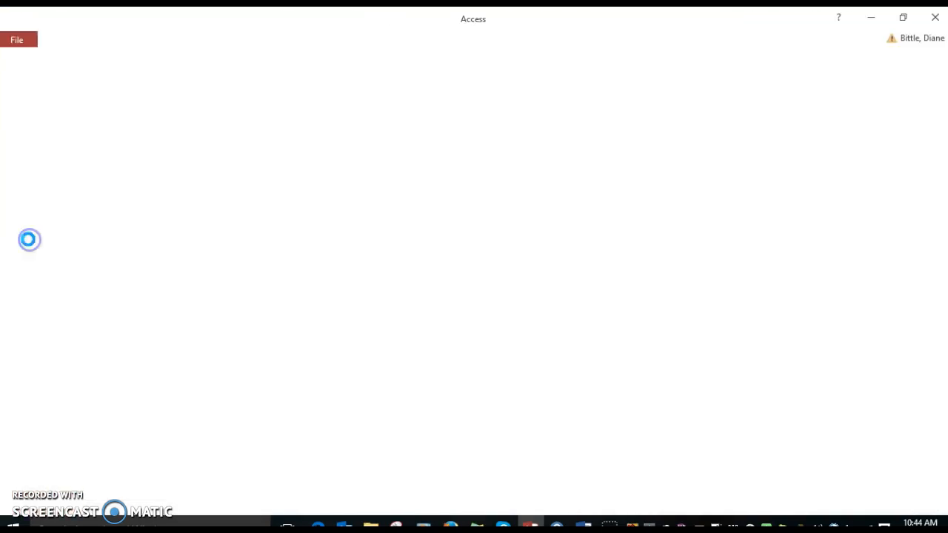
click(22, 40)
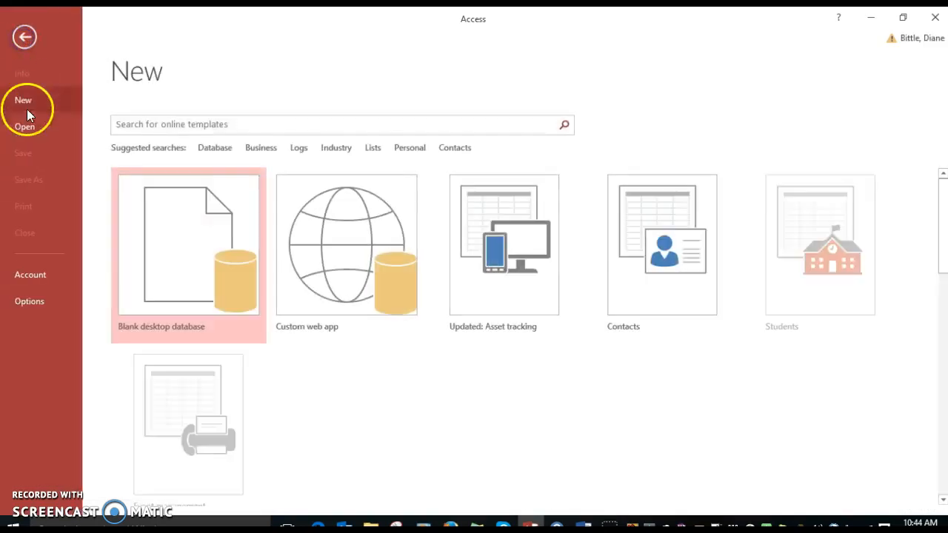
click(24, 126)
click(406, 147)
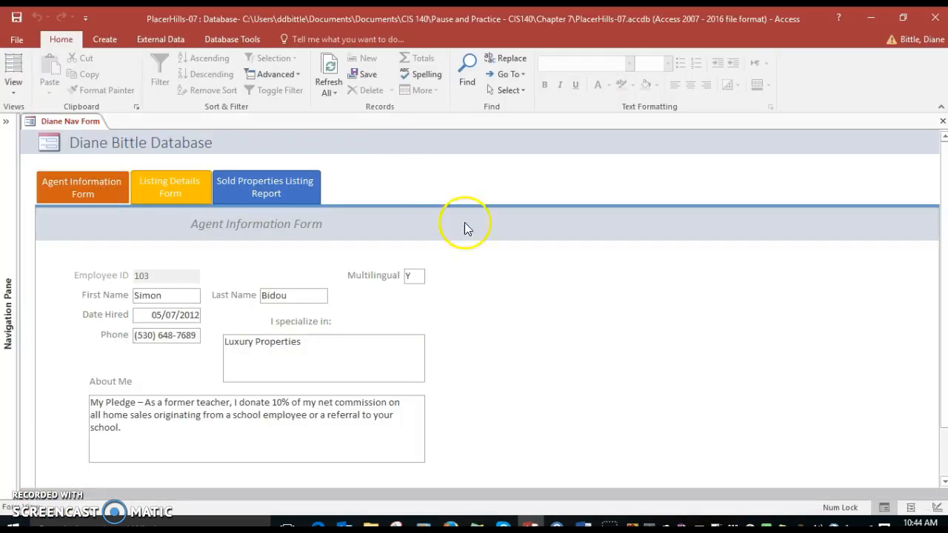